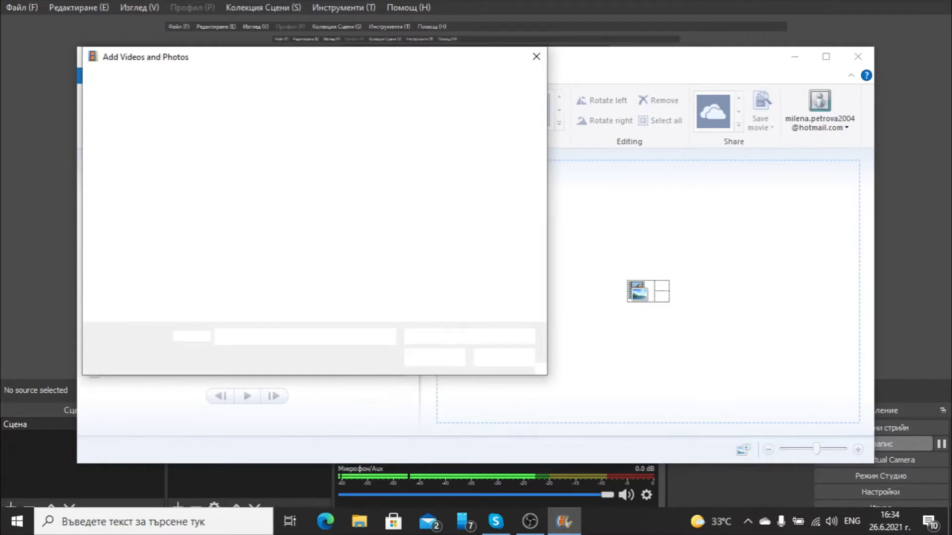
Add the video WIN_20210626_15_21_58_Pro.mp4 from the Camera Roll folder to the movie
key("Tab")
key("Tab")
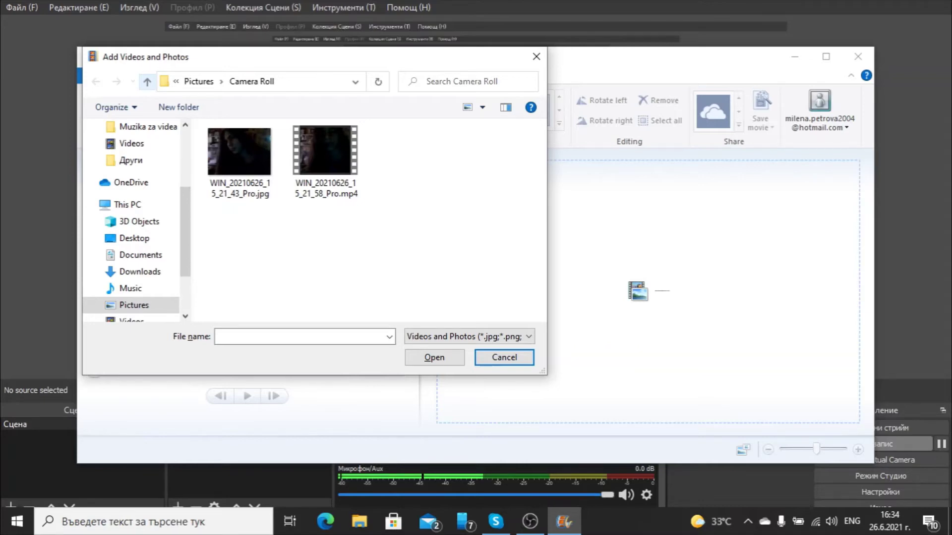
left_click(239, 161)
left_click(325, 158)
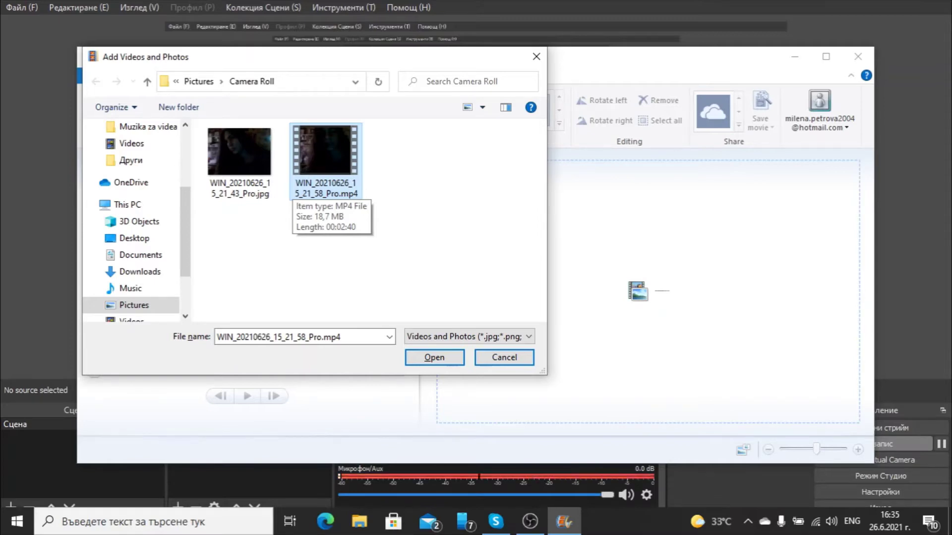
key("Return")
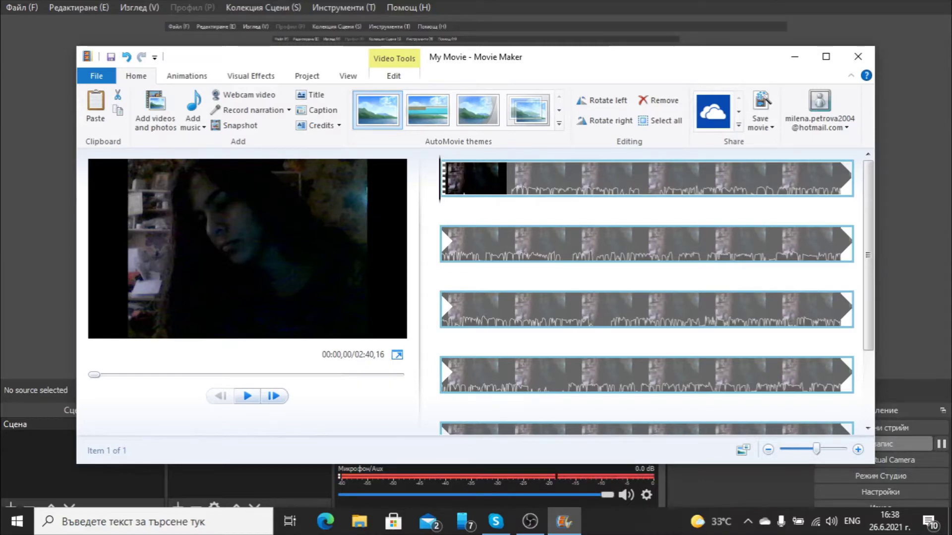
Play the opening seconds of the imported clip several times and return the playhead to the start
key("space")
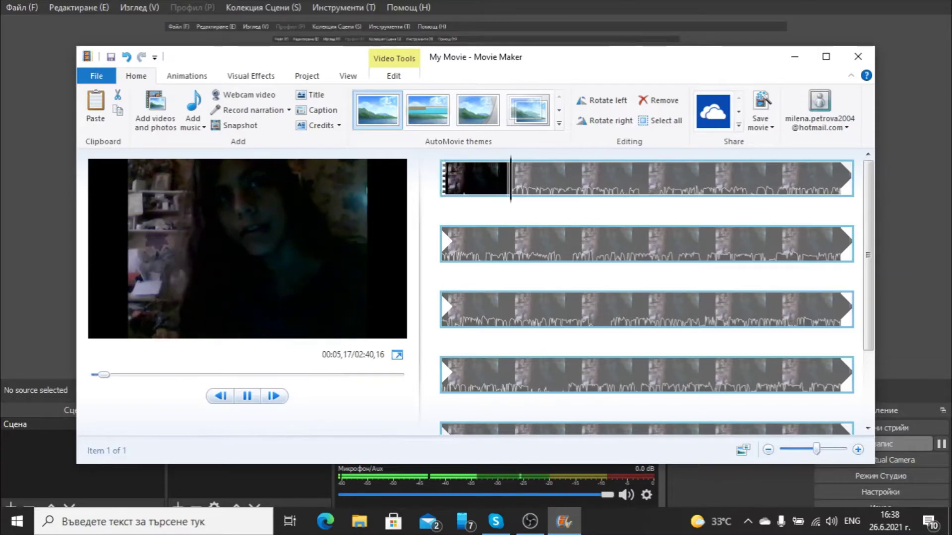
key("space")
key("Home")
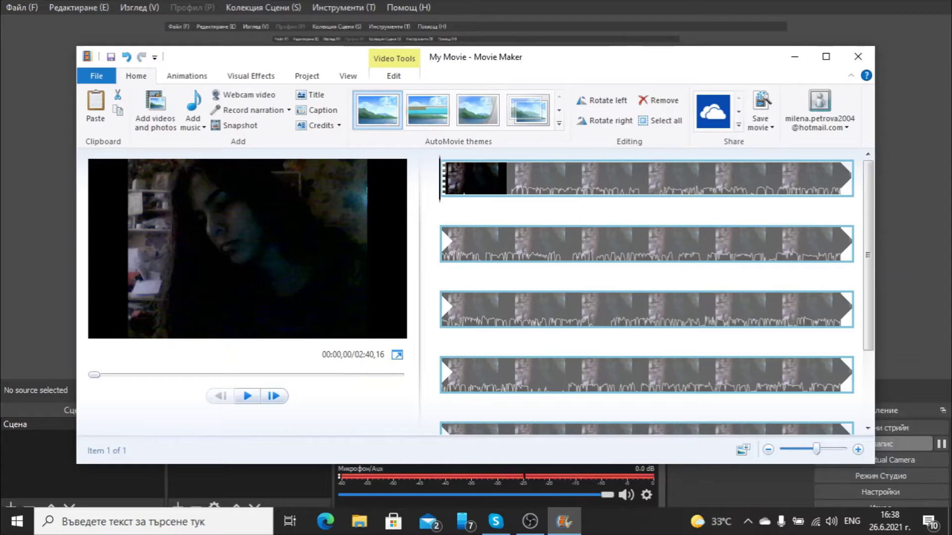
key("space")
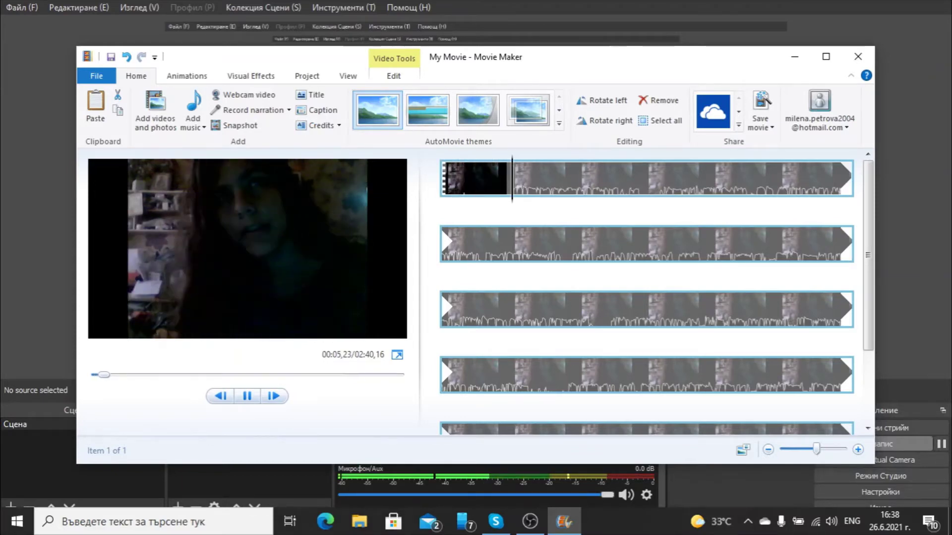
key("space")
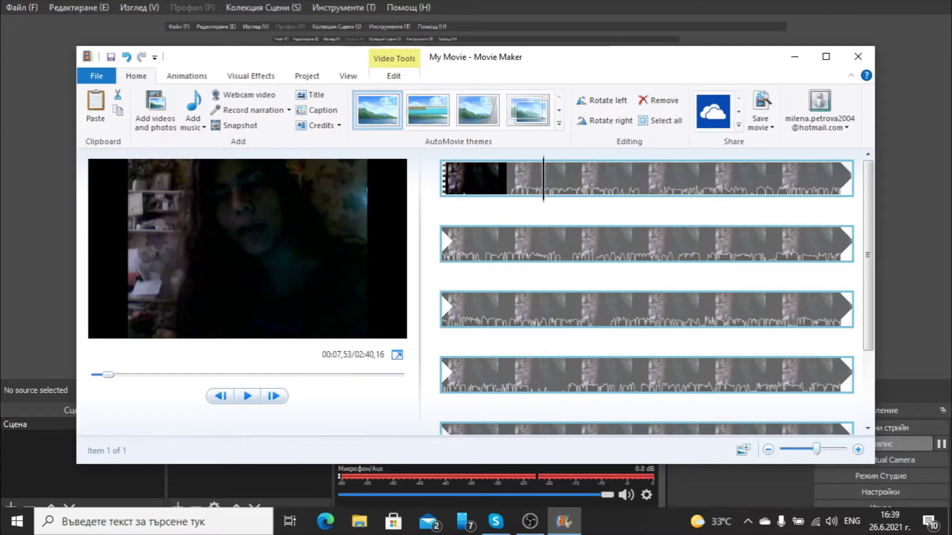
left_click(470, 178)
key("space")
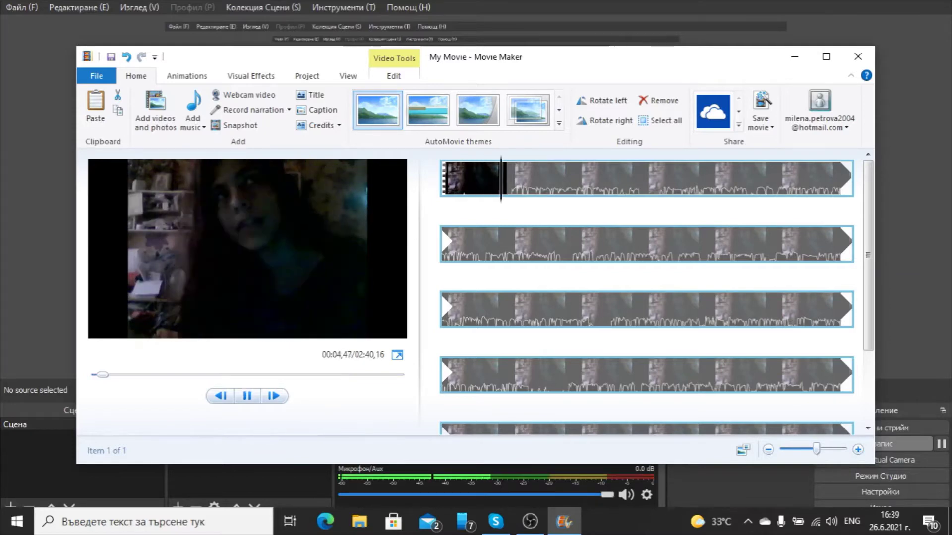
key("space")
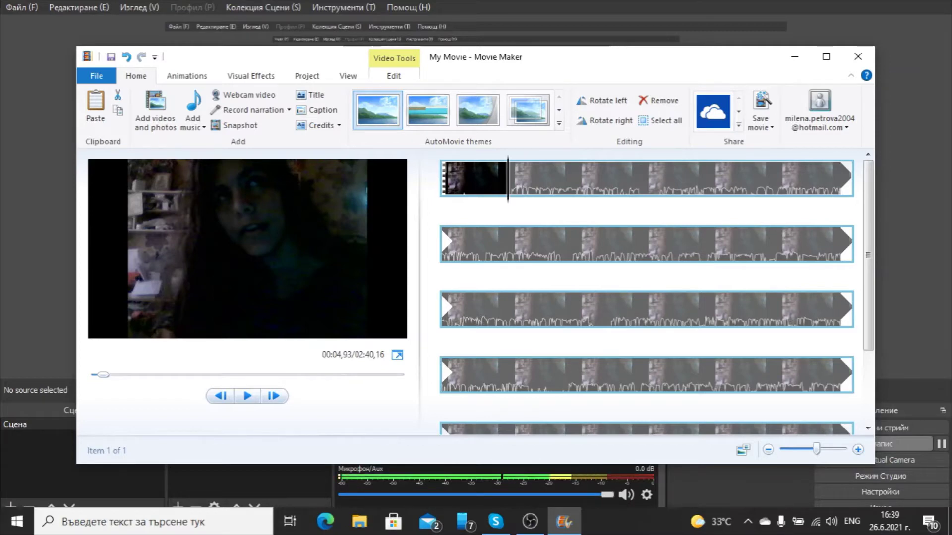
key("Home")
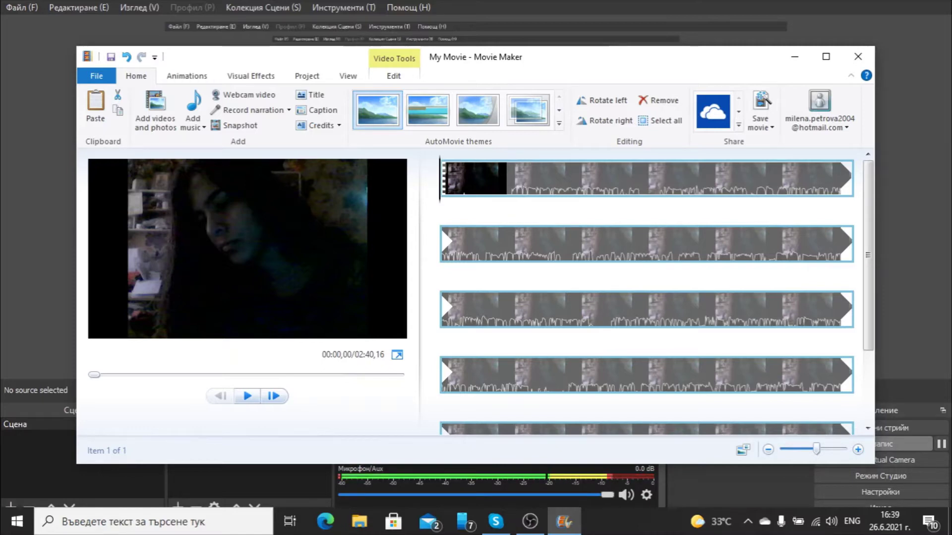
Try to cut the whole video clip with the playhead at its start
right_click(648, 179)
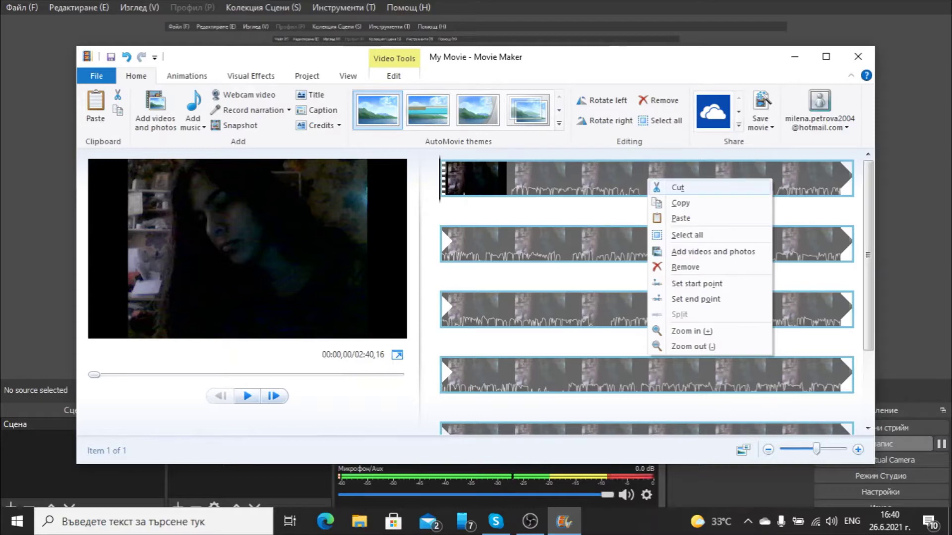
left_click(677, 187)
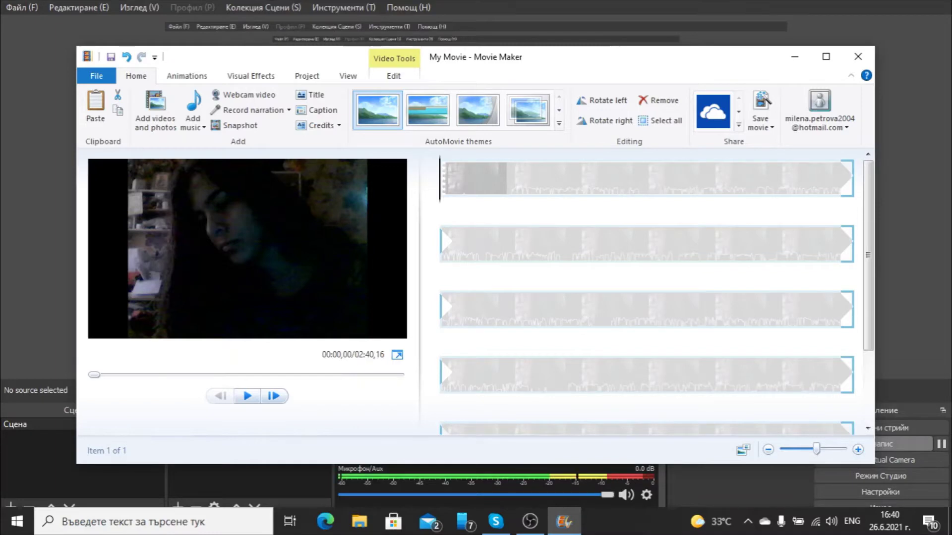
right_click(648, 182)
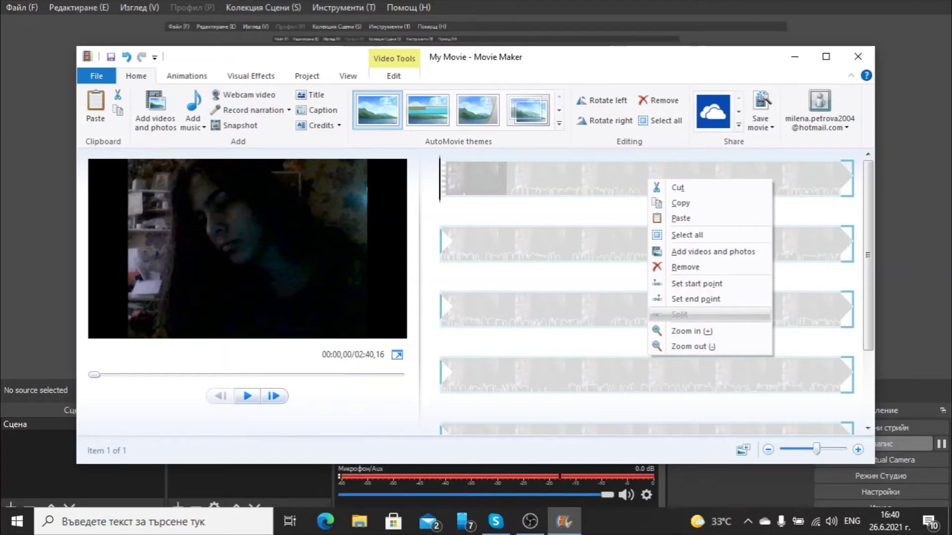
key("Escape")
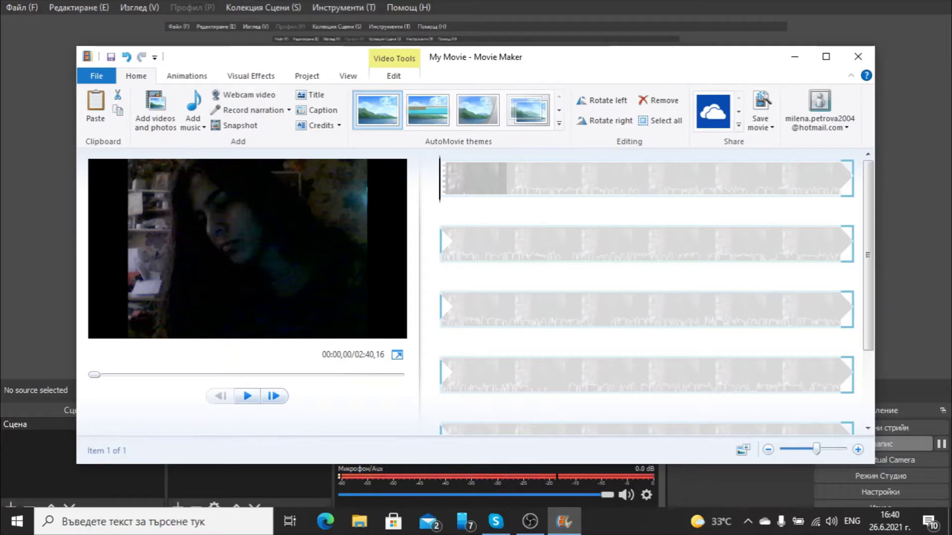
Play the clip up to 5.17 s and split it at that point
key("space")
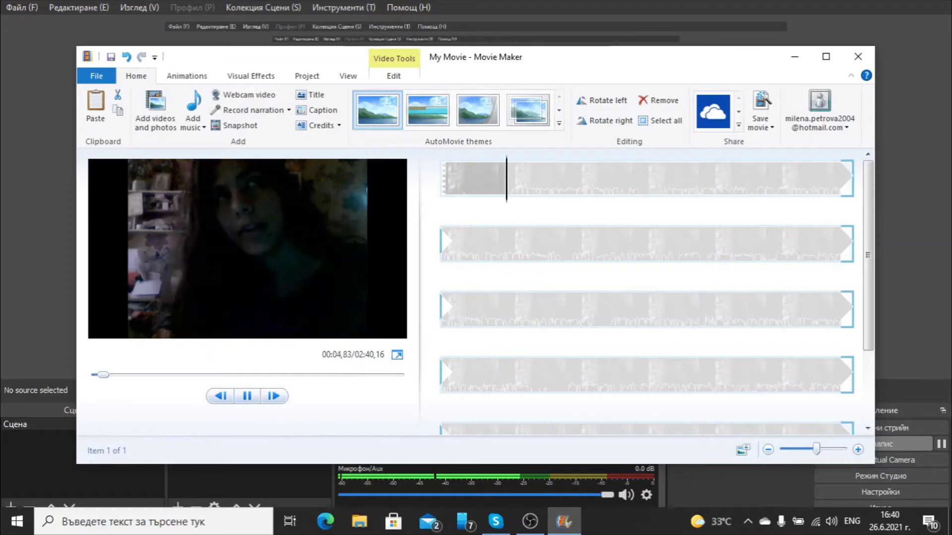
key("space")
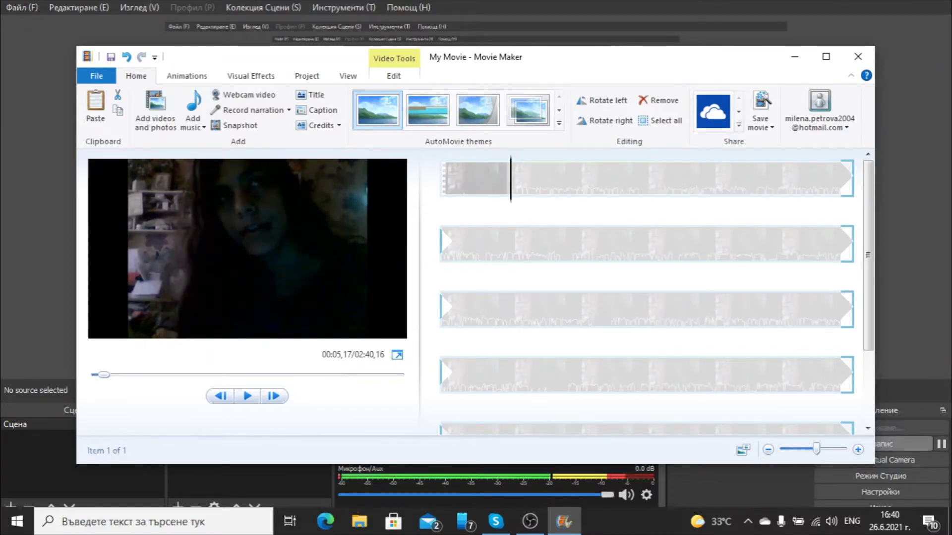
right_click(649, 180)
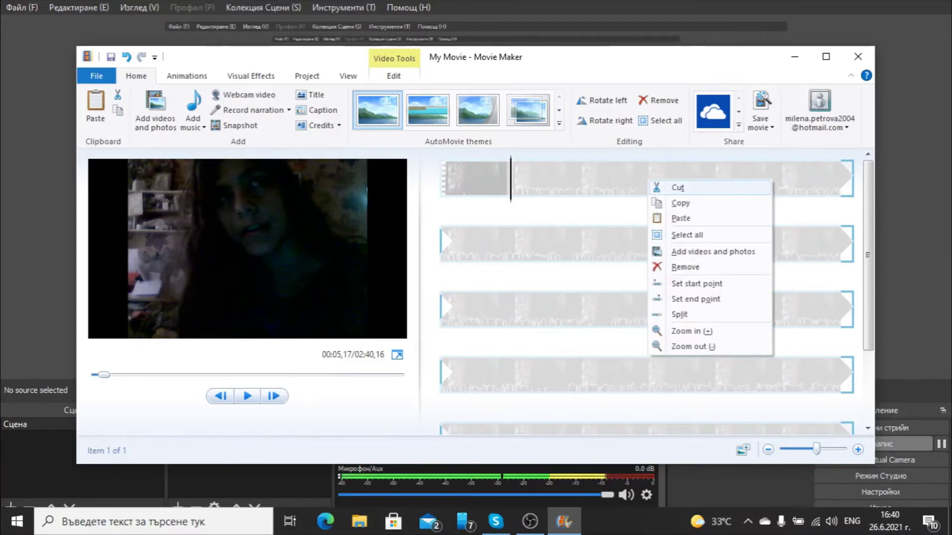
key("Escape")
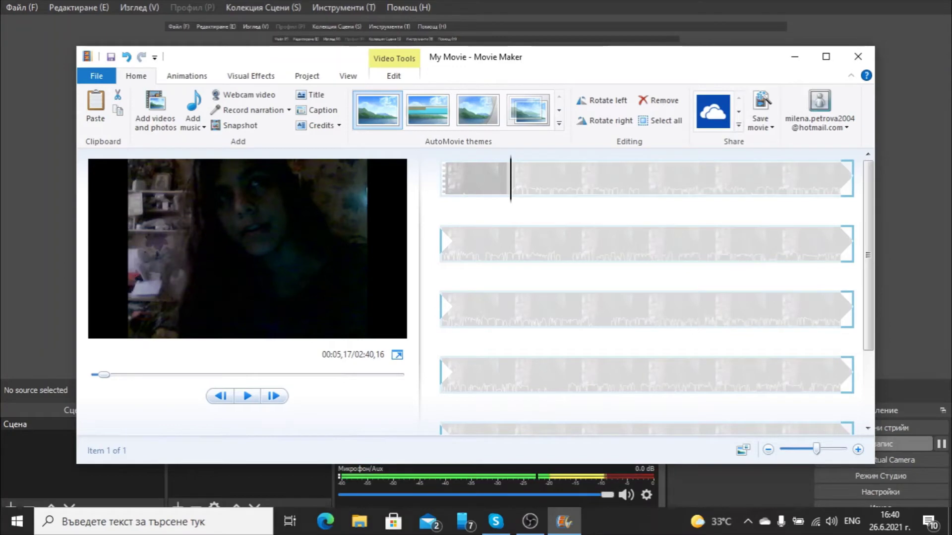
right_click(648, 181)
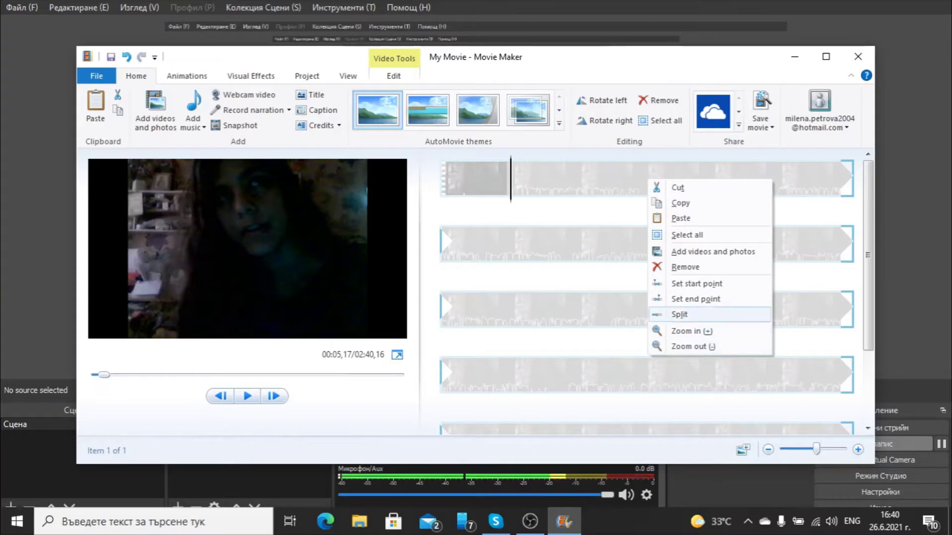
left_click(679, 314)
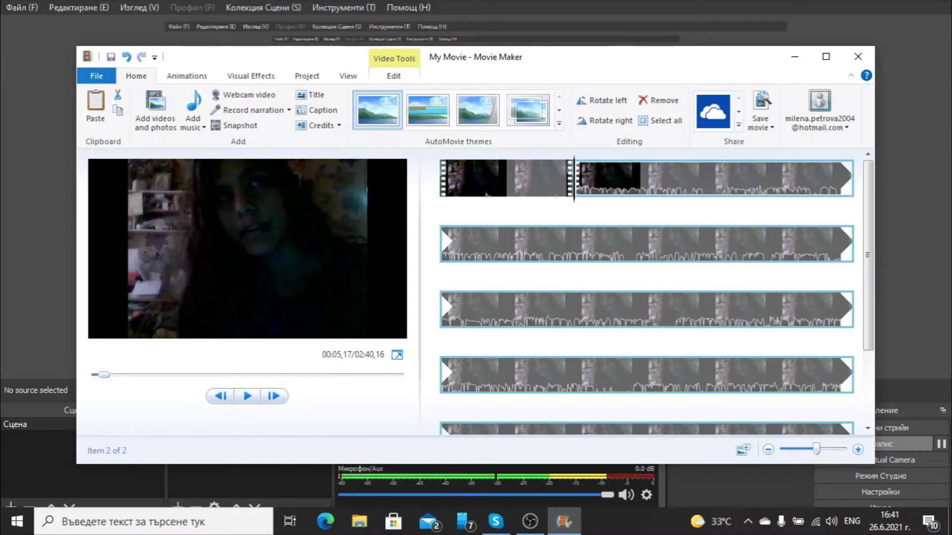
Play the beginning of both split parts to check where the clip is divided
left_click(441, 179)
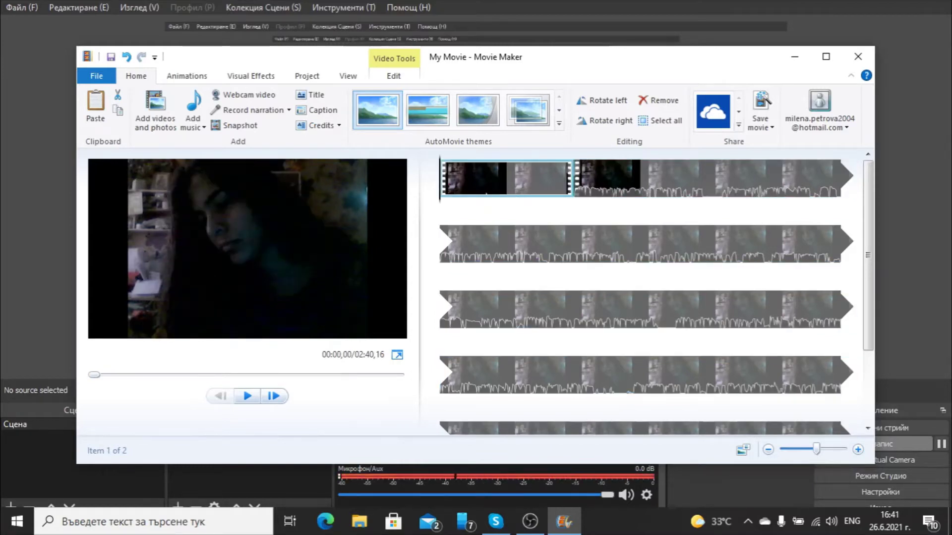
key("space")
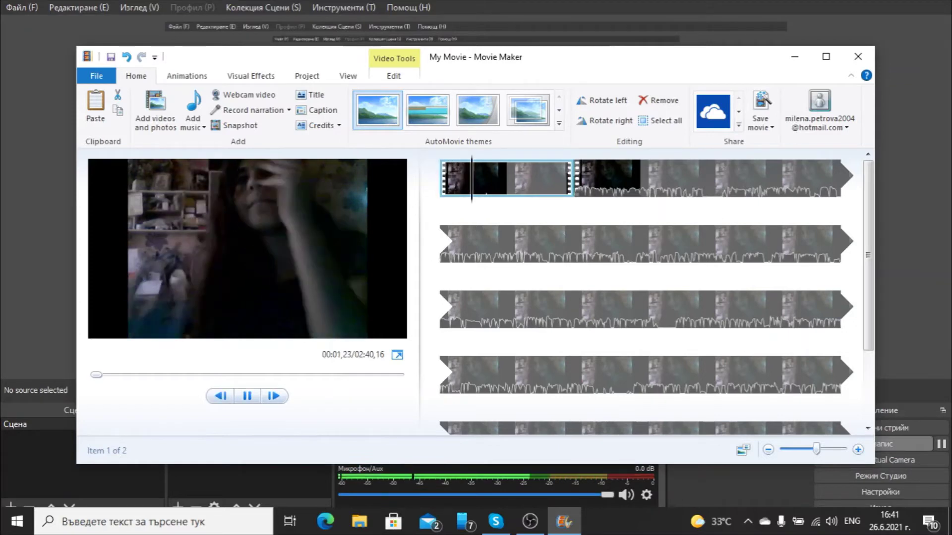
key("Home")
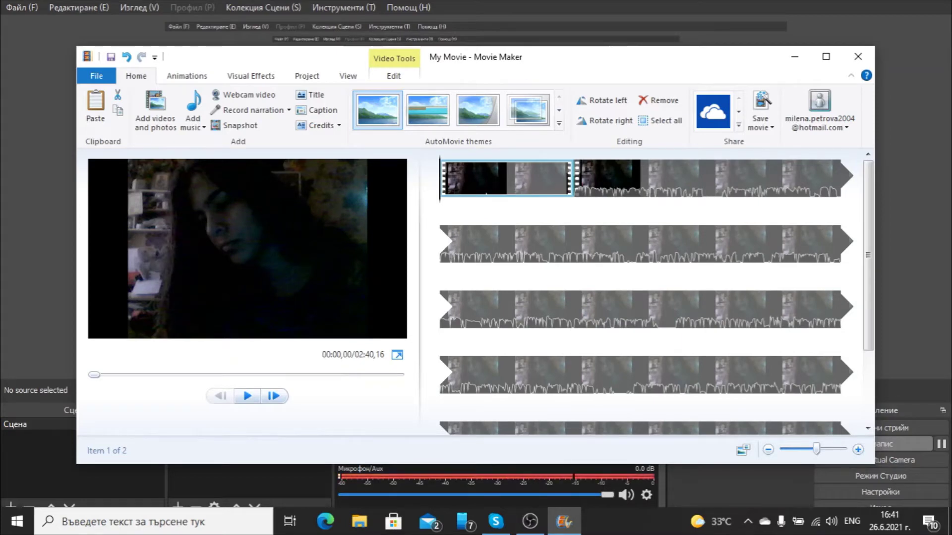
left_click(574, 179)
key("space")
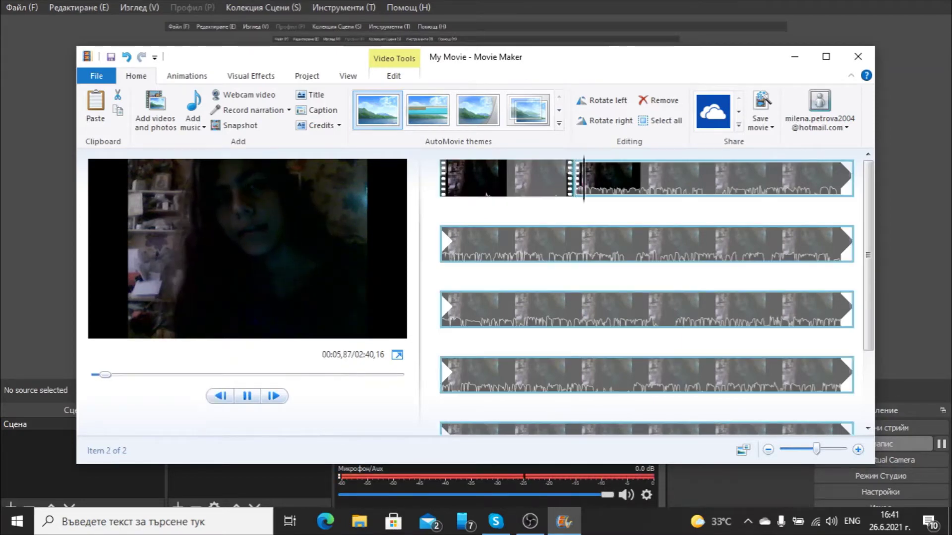
key("space")
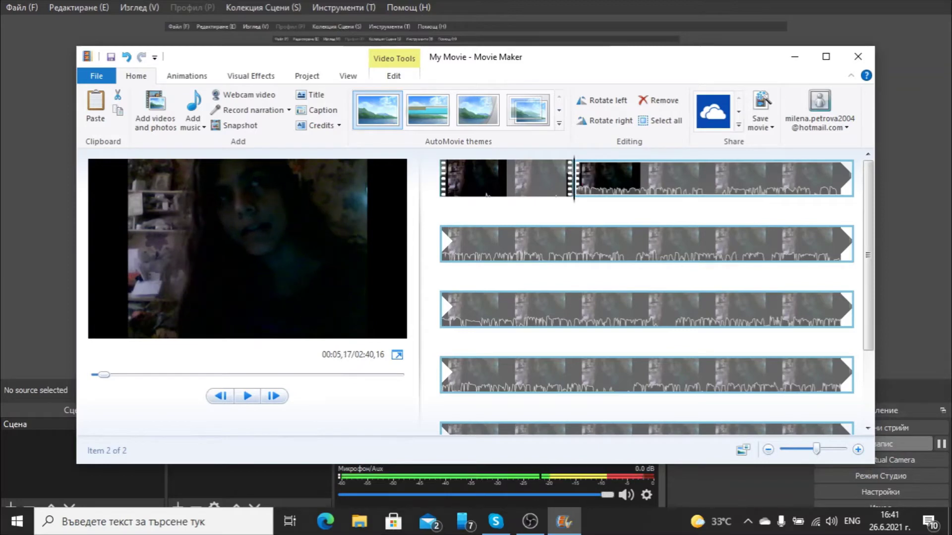
Preview the short first part of the split clip and delete it from the timeline
key("Home")
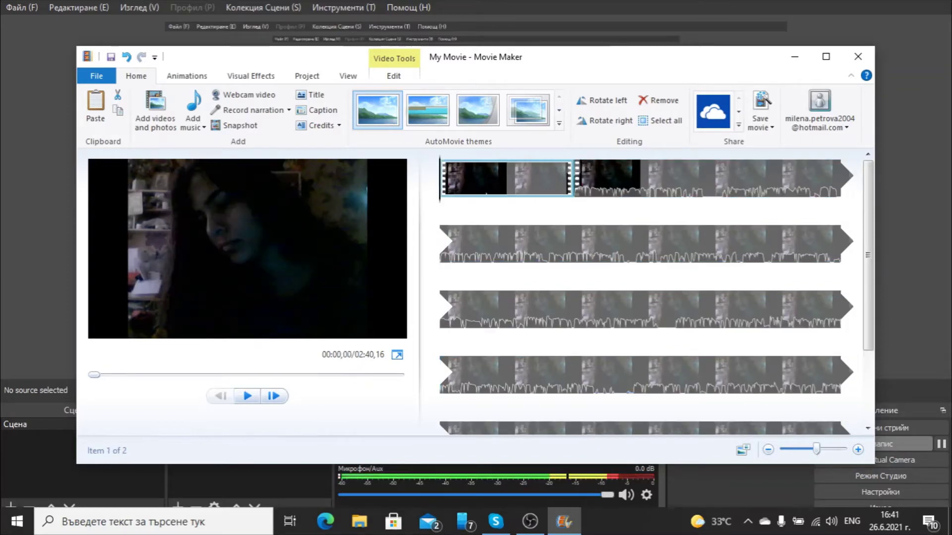
key("space")
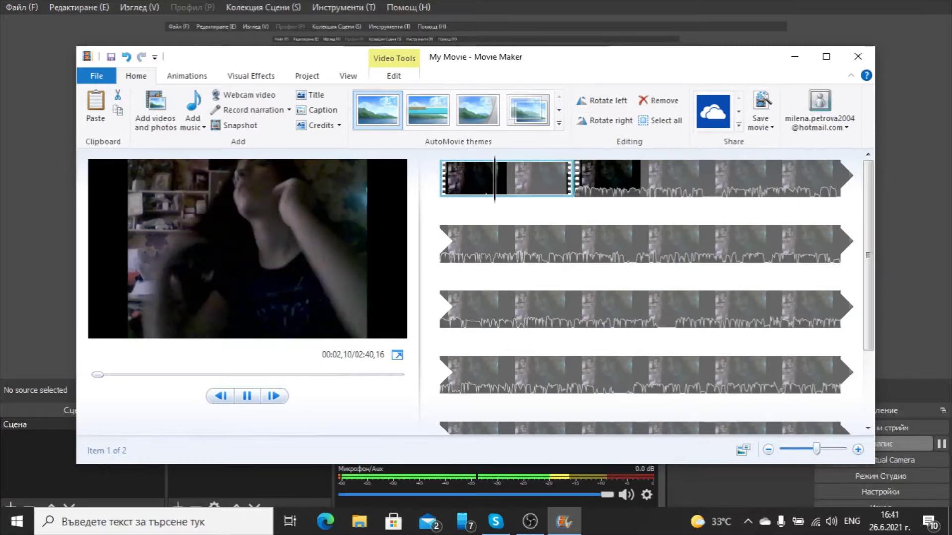
key("space")
key("Home")
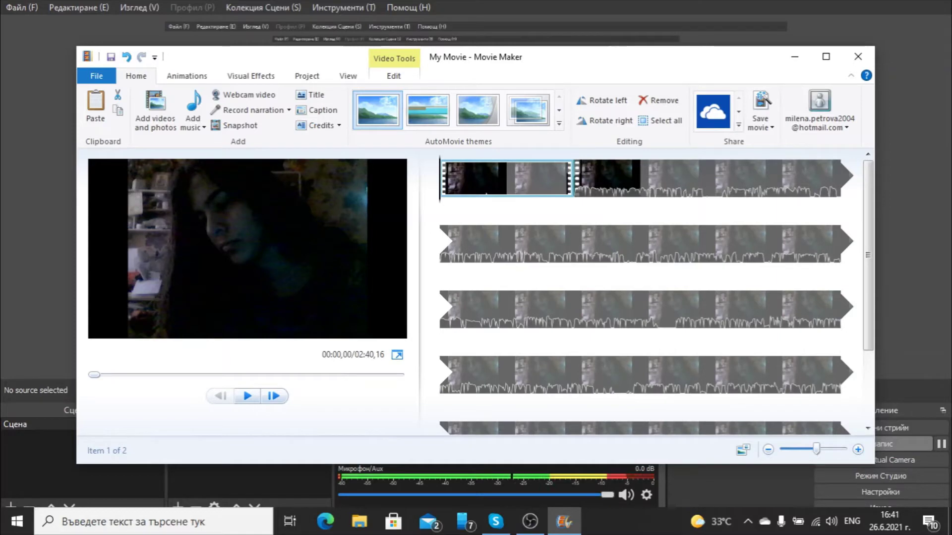
key("Delete")
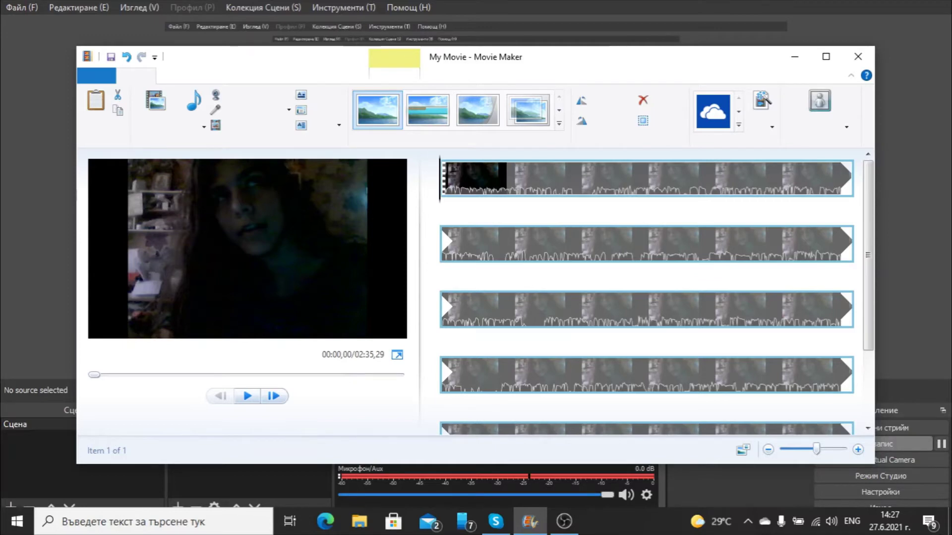
Add a music file to the movie as a background track starting at the beginning
left_click(394, 75)
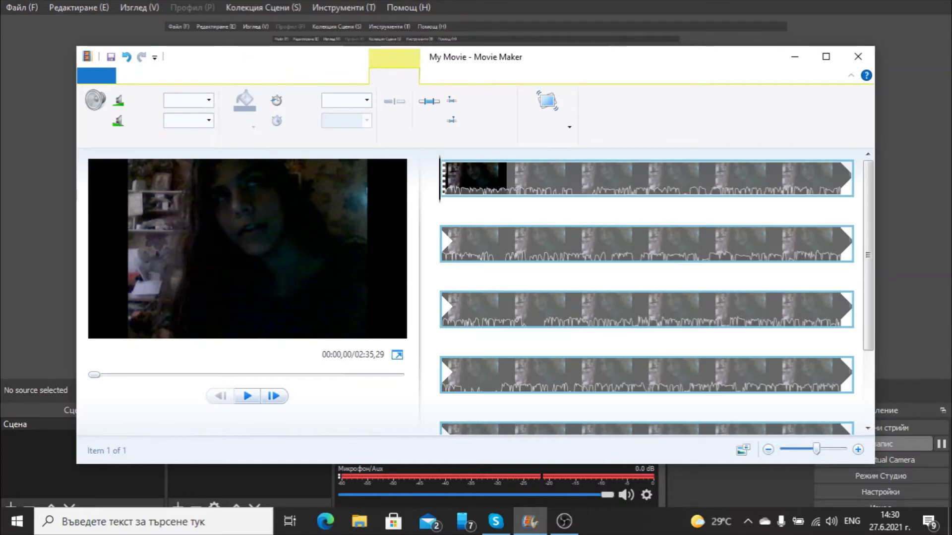
left_click(136, 75)
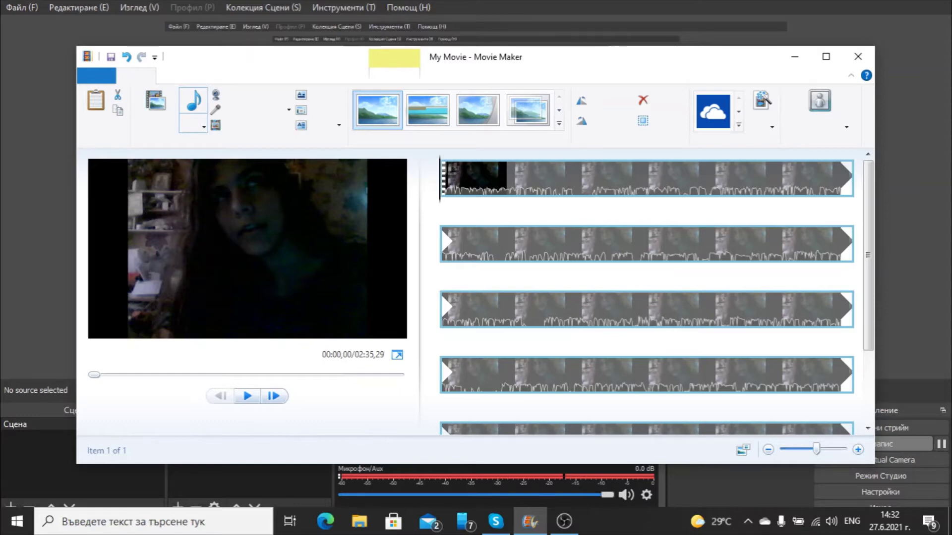
left_click(203, 126)
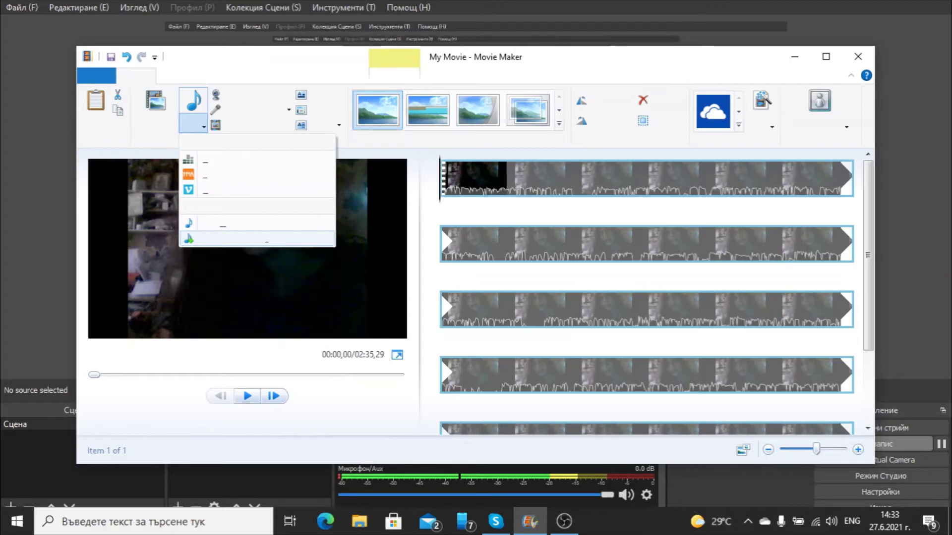
key("Return")
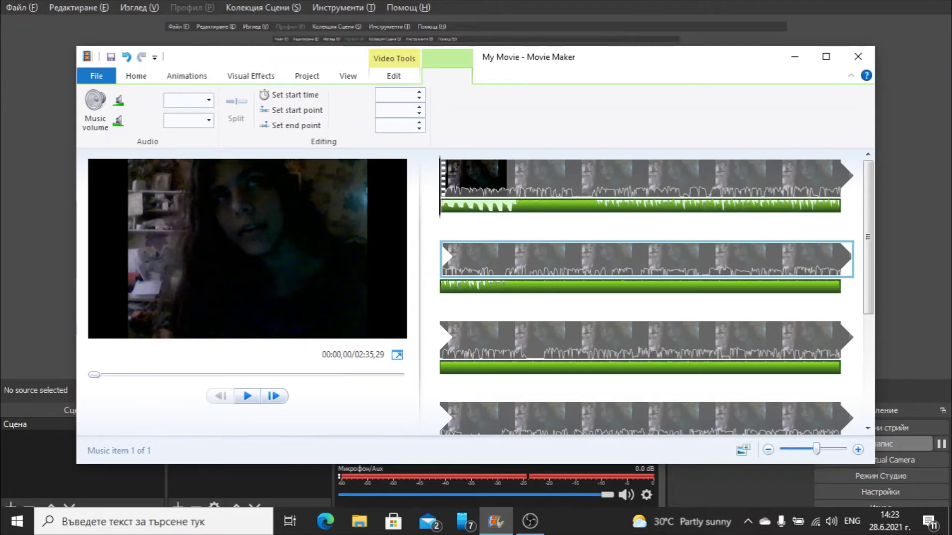
Open the volume control for the background music track and return the playhead to the movie's beginning
left_click(440, 262)
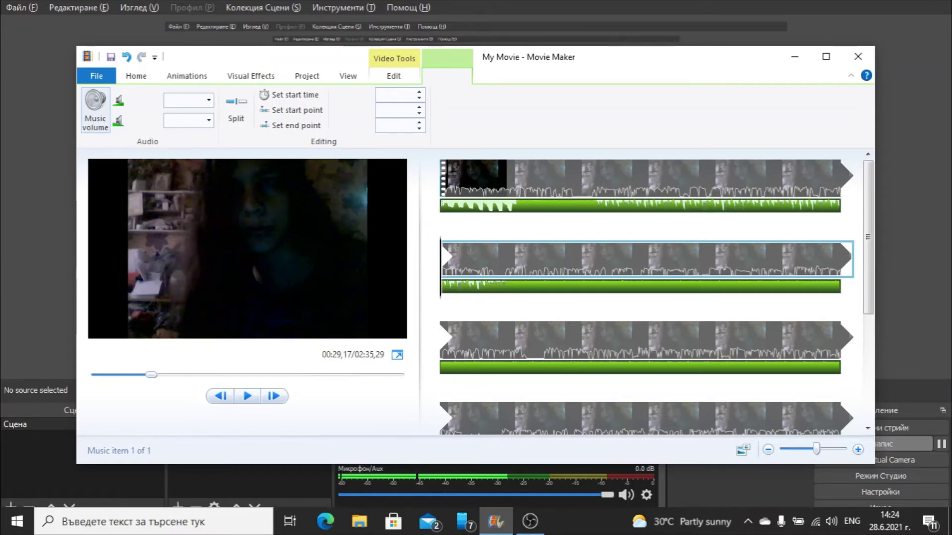
left_click(95, 109)
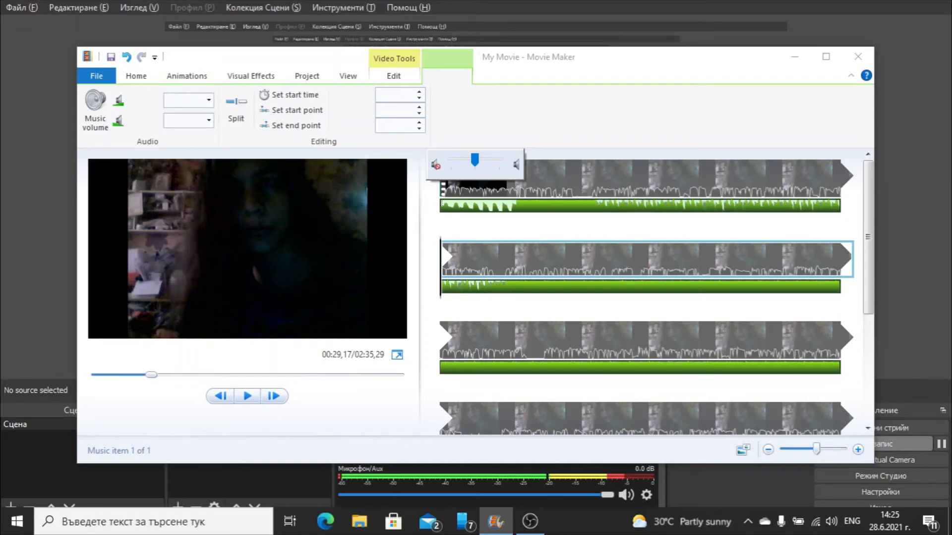
left_click(441, 186)
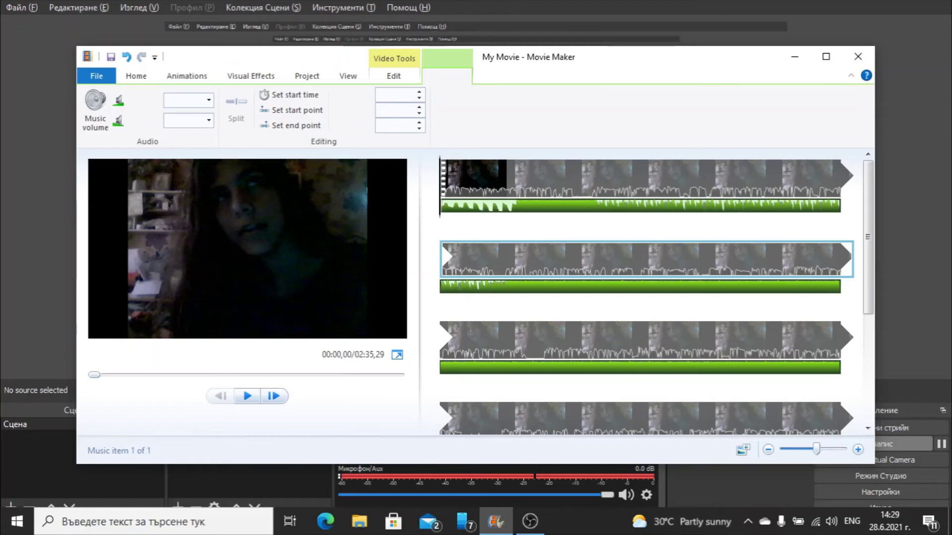
Close the current project in Movie Maker and reopen the project file 27.wlmp from the desktop
key("alt+F4")
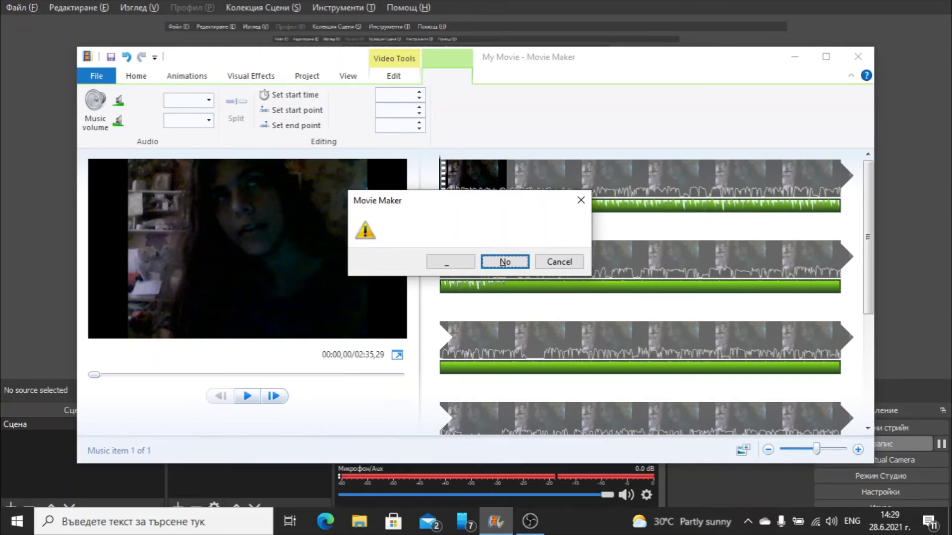
key("Return")
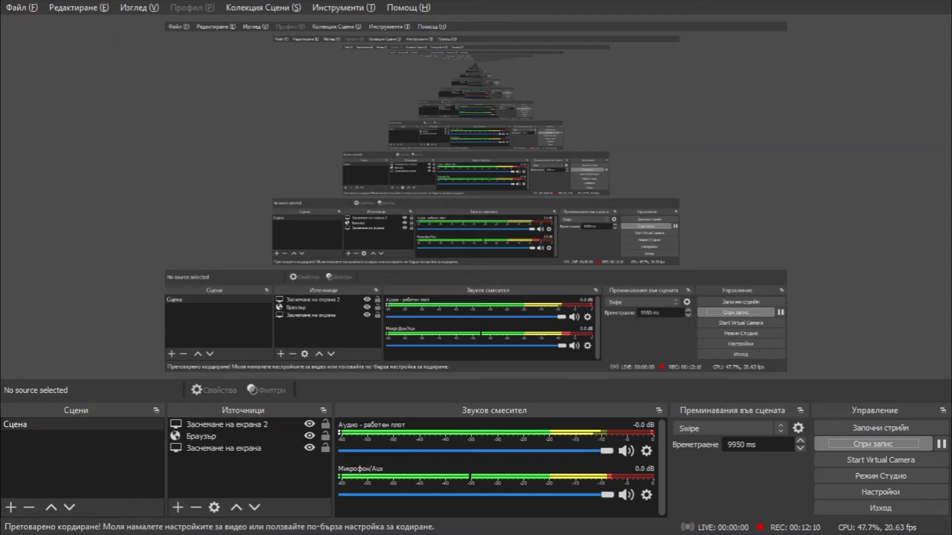
key("super+d")
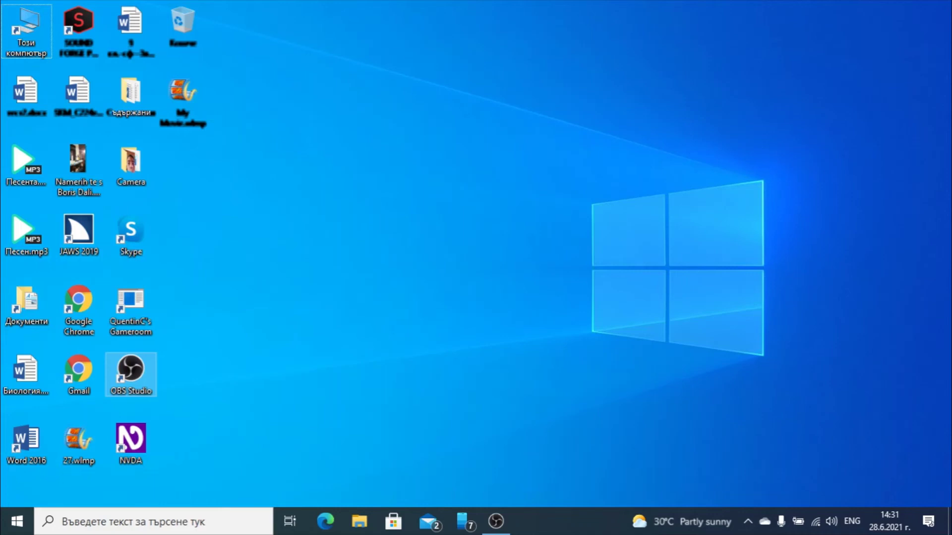
key("2")
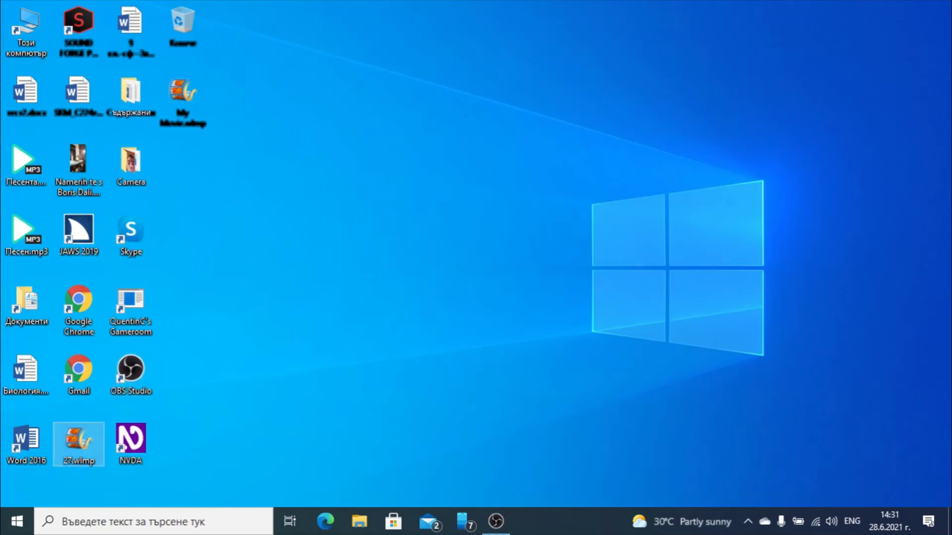
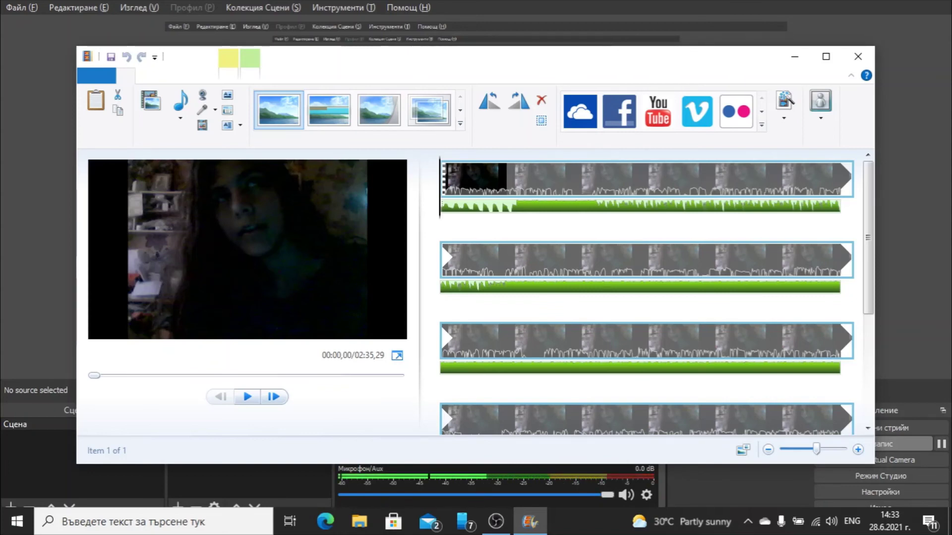
Find a photo through This PC on the desktop and add it to the end of the movie
key("alt+Tab")
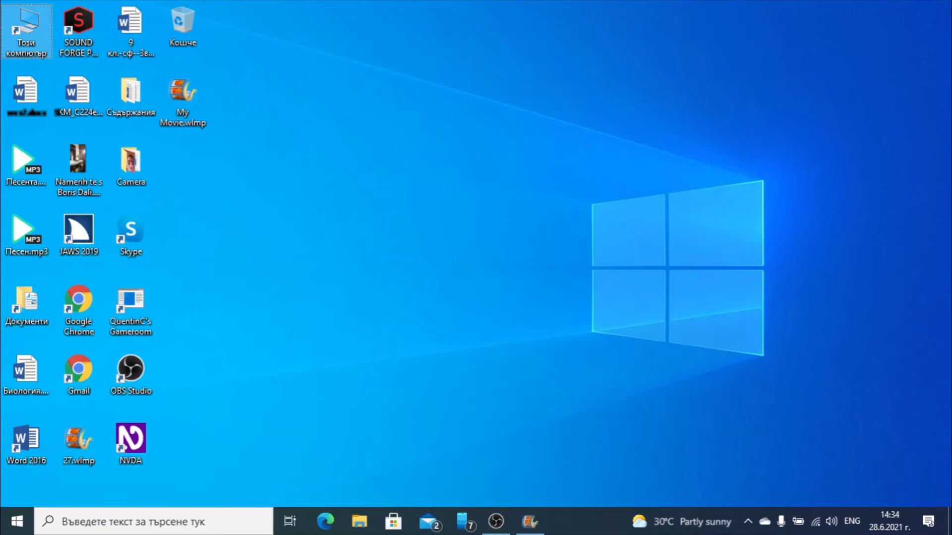
key("Return")
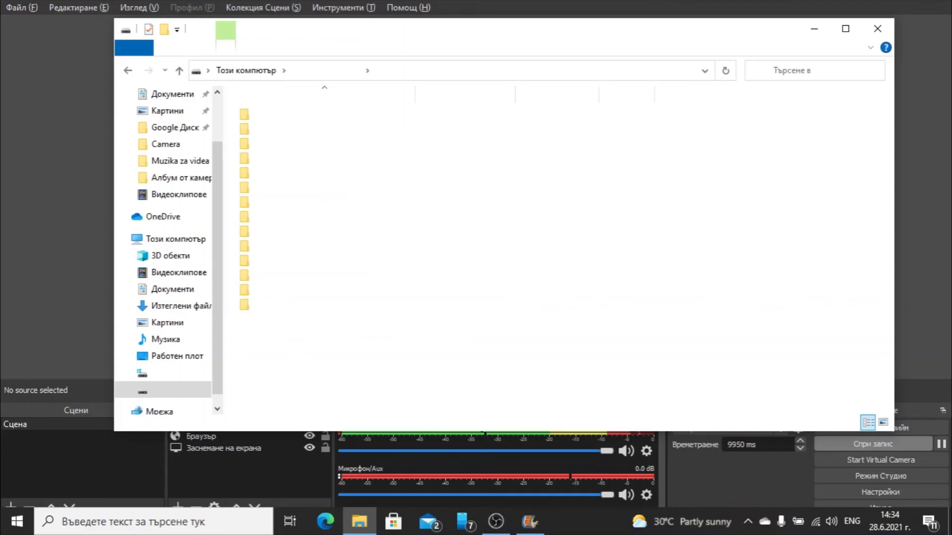
left_click(347, 305)
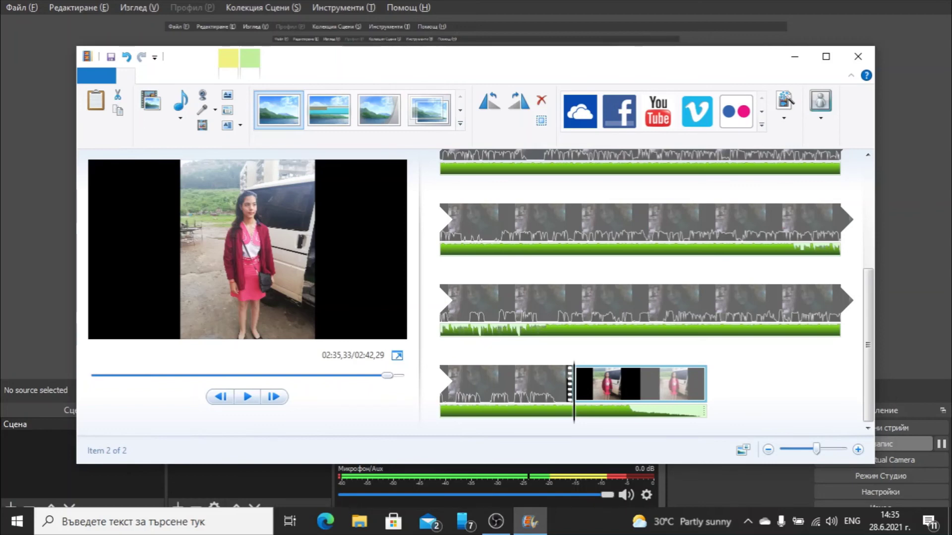
Set the display duration of the photo at the movie's end to 3 seconds
key("alt")
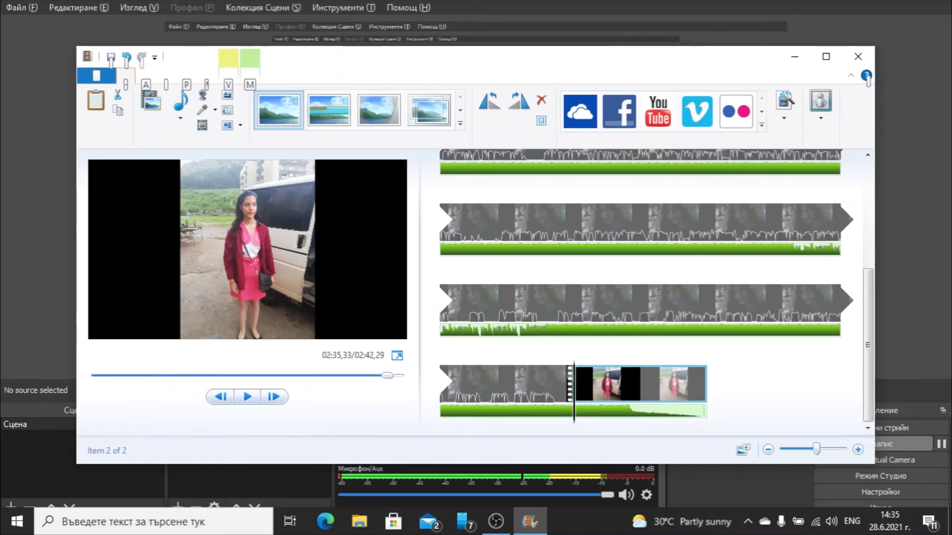
left_click(228, 74)
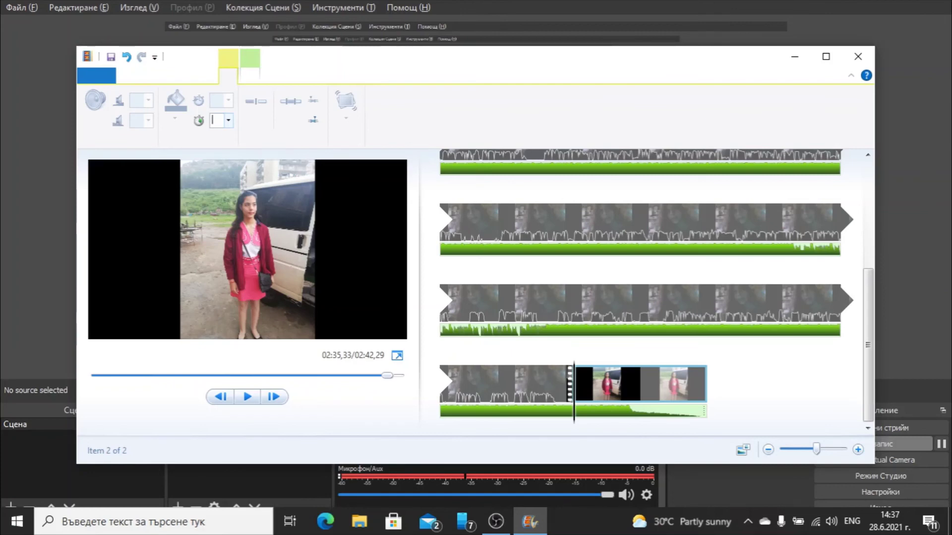
key("Return")
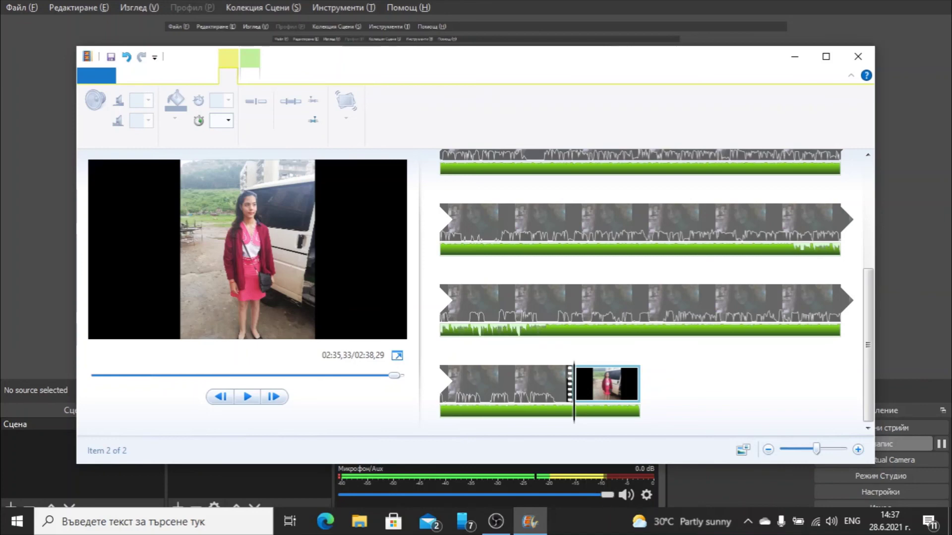
Start saving the movie as a video file in a Pictures subfolder and choose its file type
key("alt")
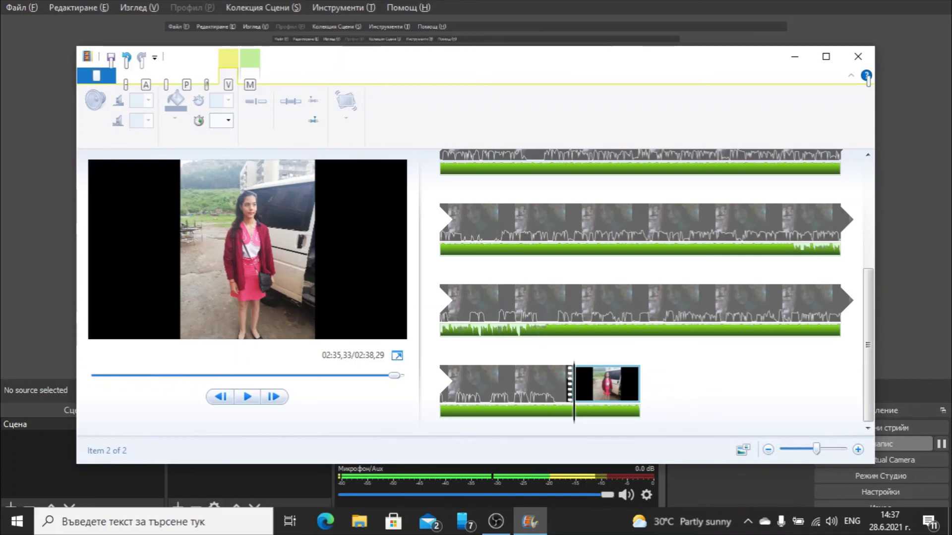
key("v")
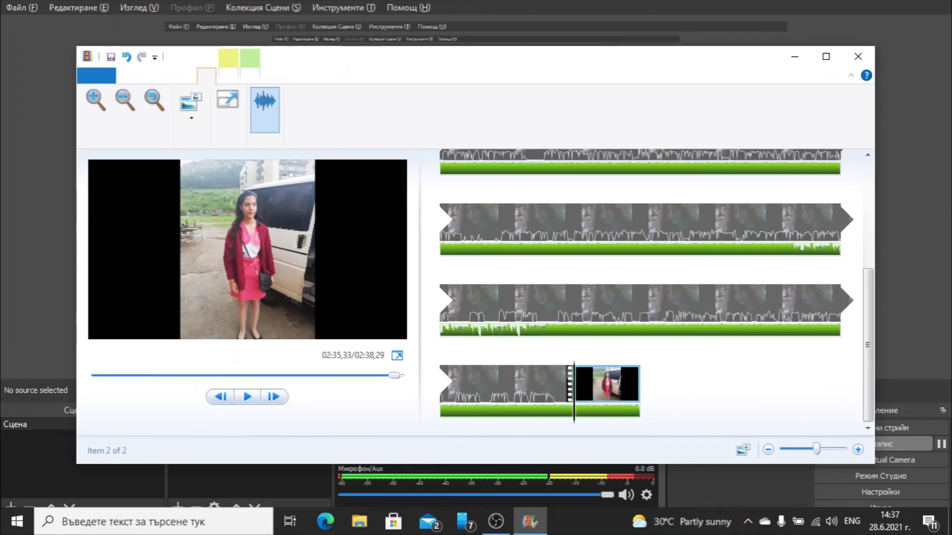
left_click(125, 75)
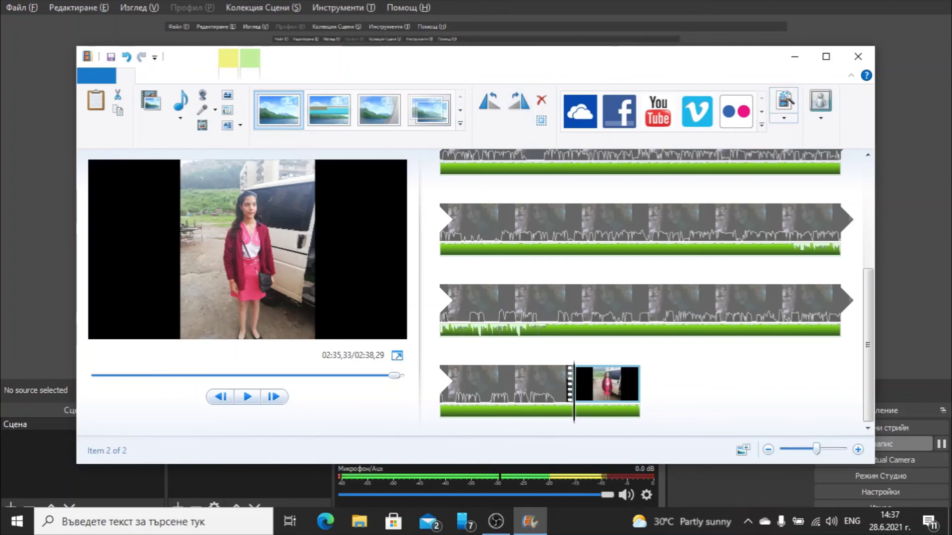
left_click(784, 118)
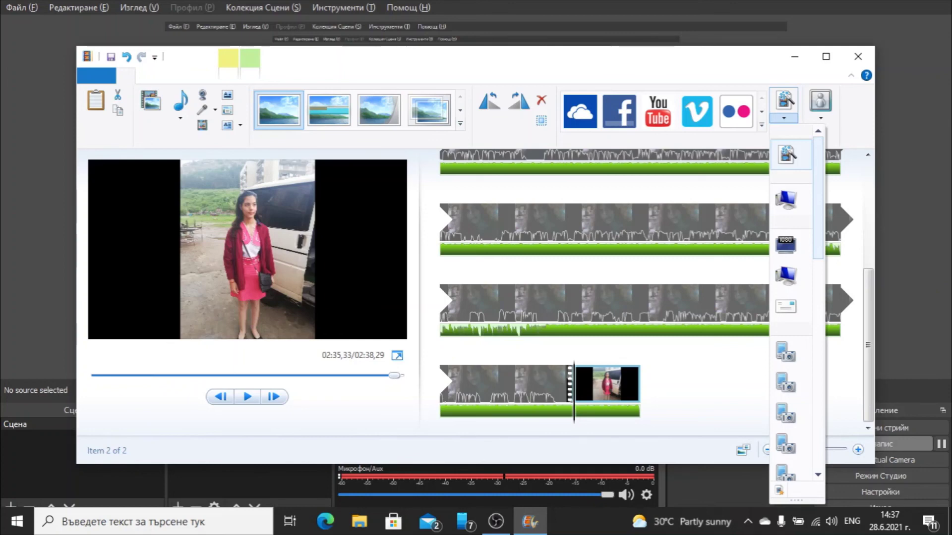
key("Return")
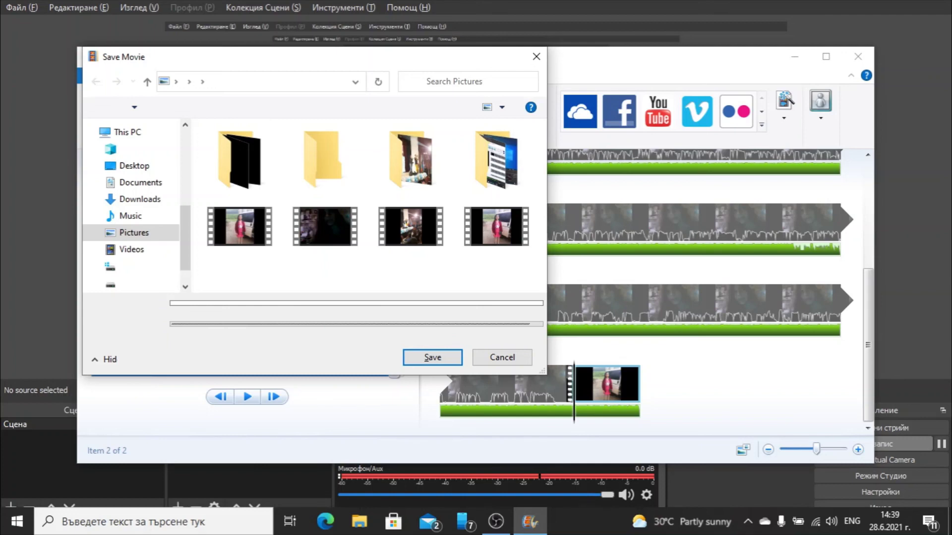
key("alt+Down")
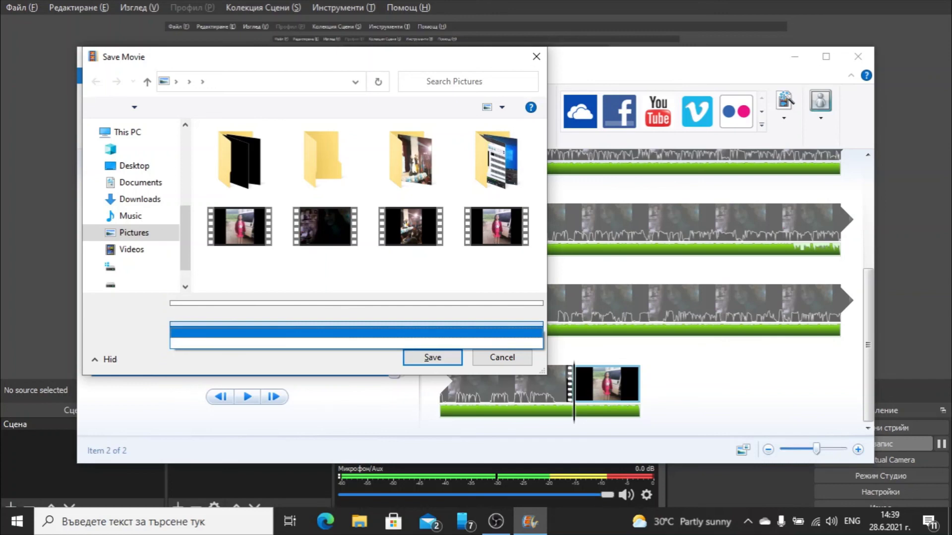
key("Return")
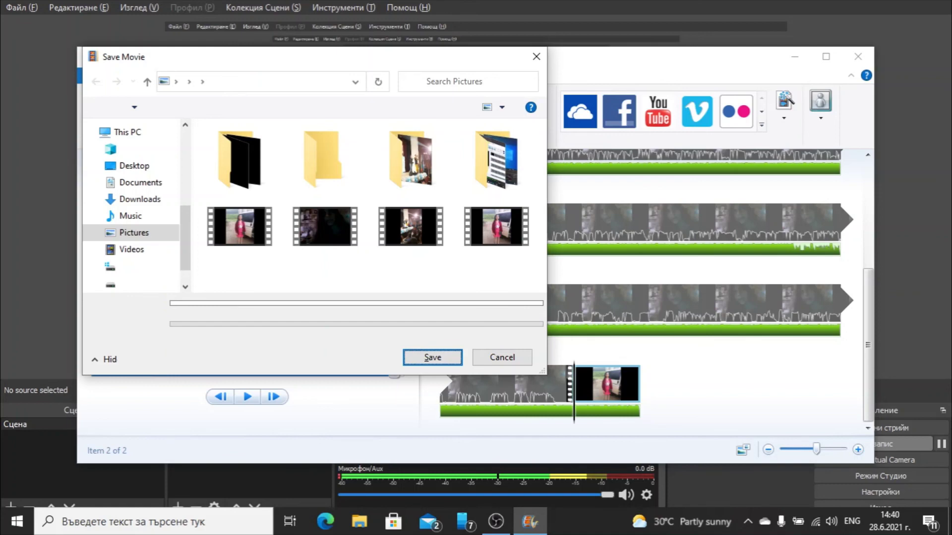